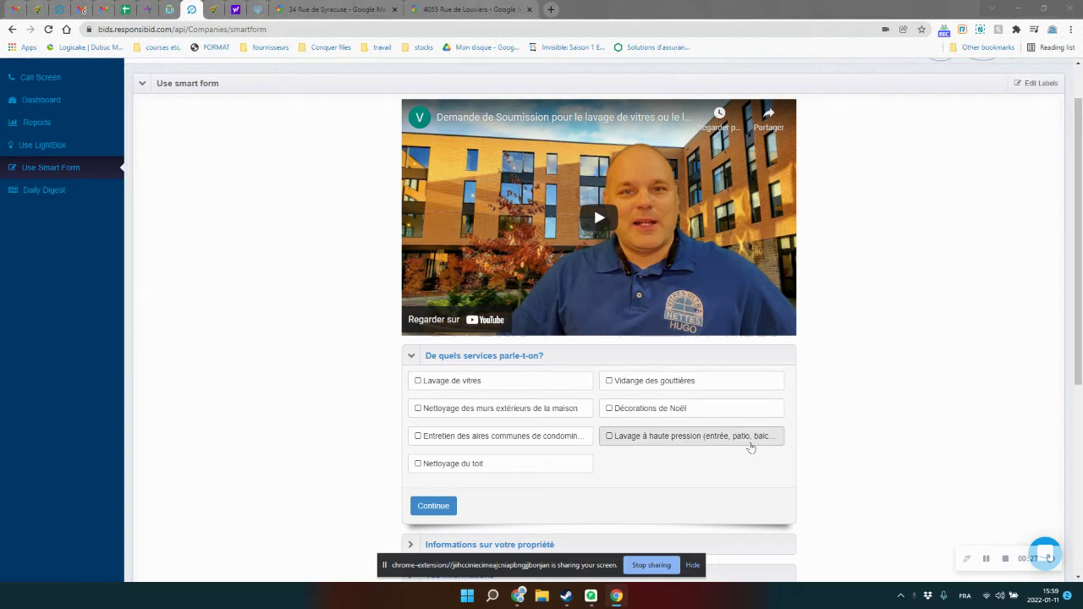
# Choose Lavage de vitres as the requested service, and give CAA Quebec as how the client heard about the company.
pyautogui.click(454, 386)
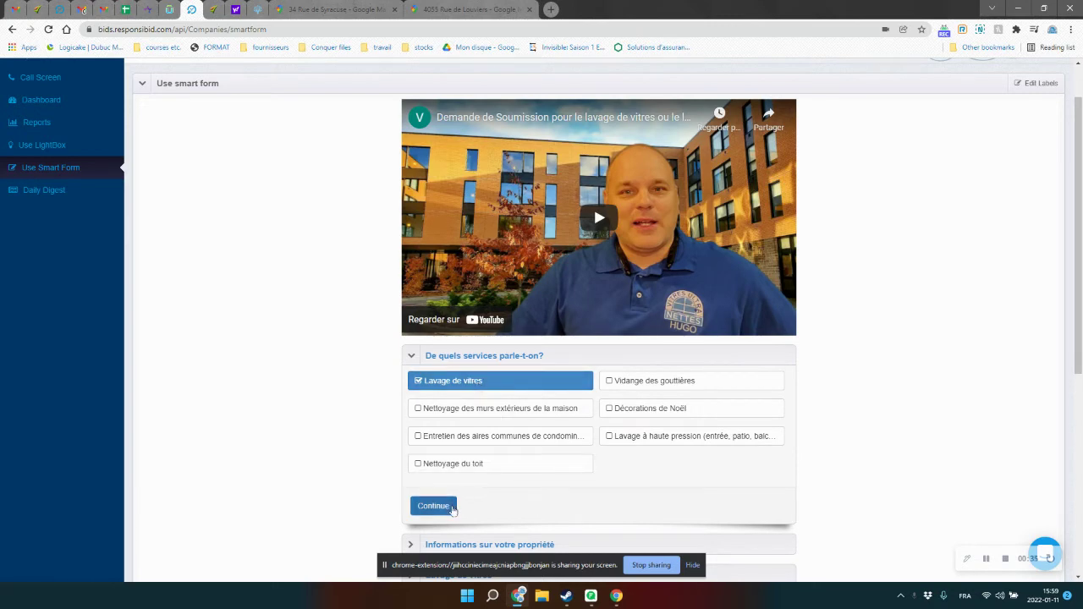
pyautogui.click(433, 506)
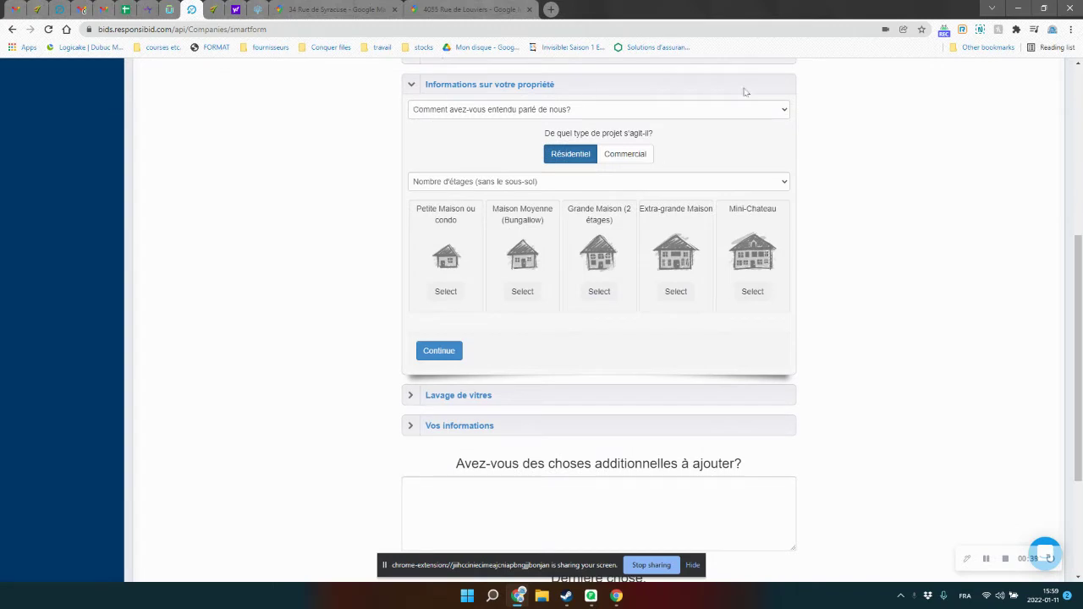
pyautogui.click(766, 112)
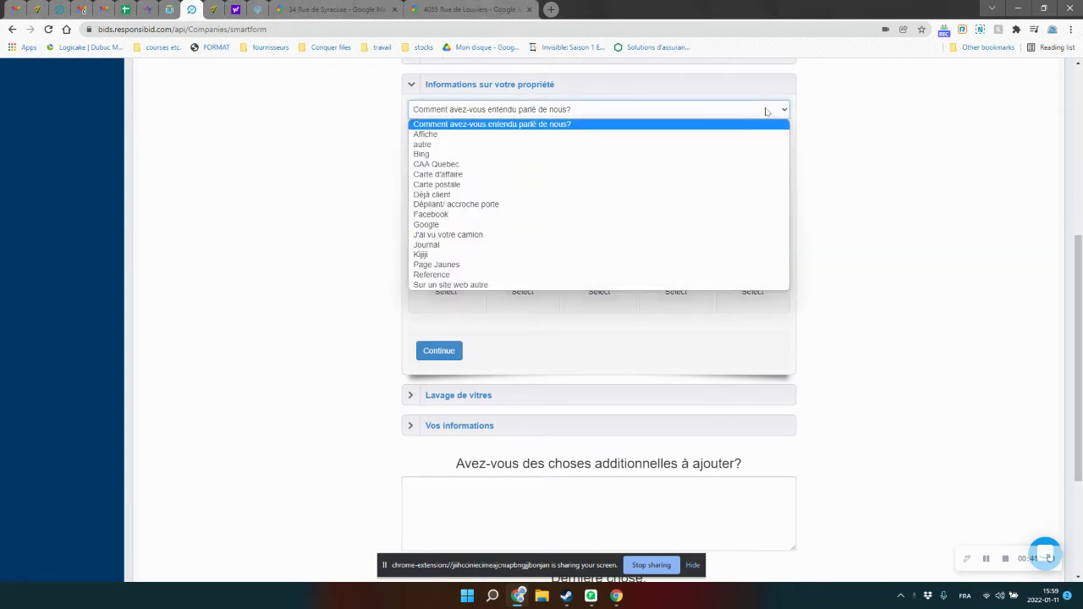
pyautogui.click(657, 168)
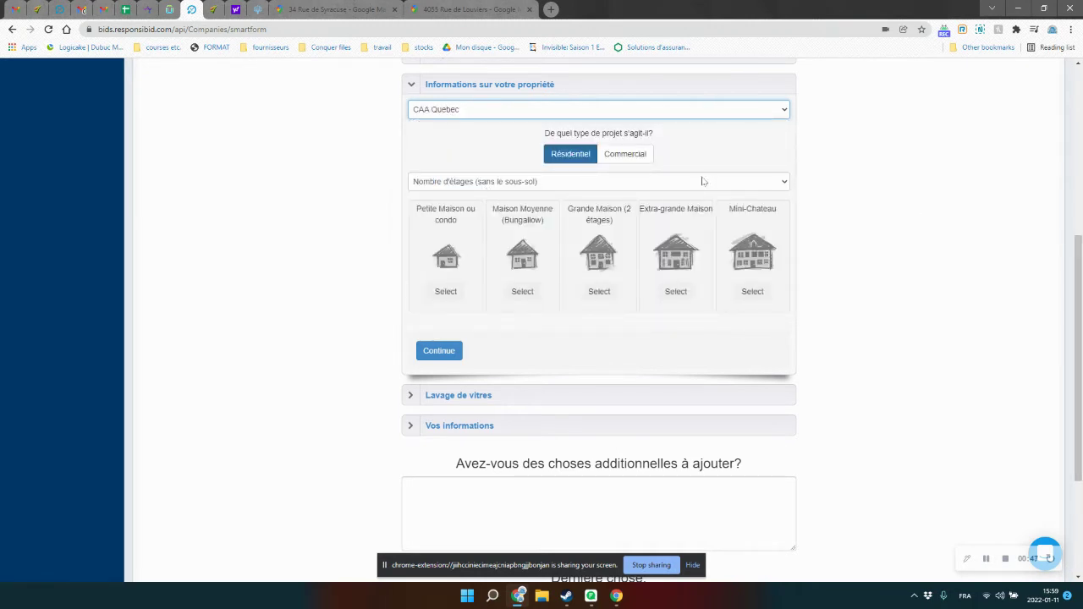
# Set the property to 2 étages and Grande Maison (2 étages), and continue to the Lavage de vitres section.
pyautogui.click(455, 182)
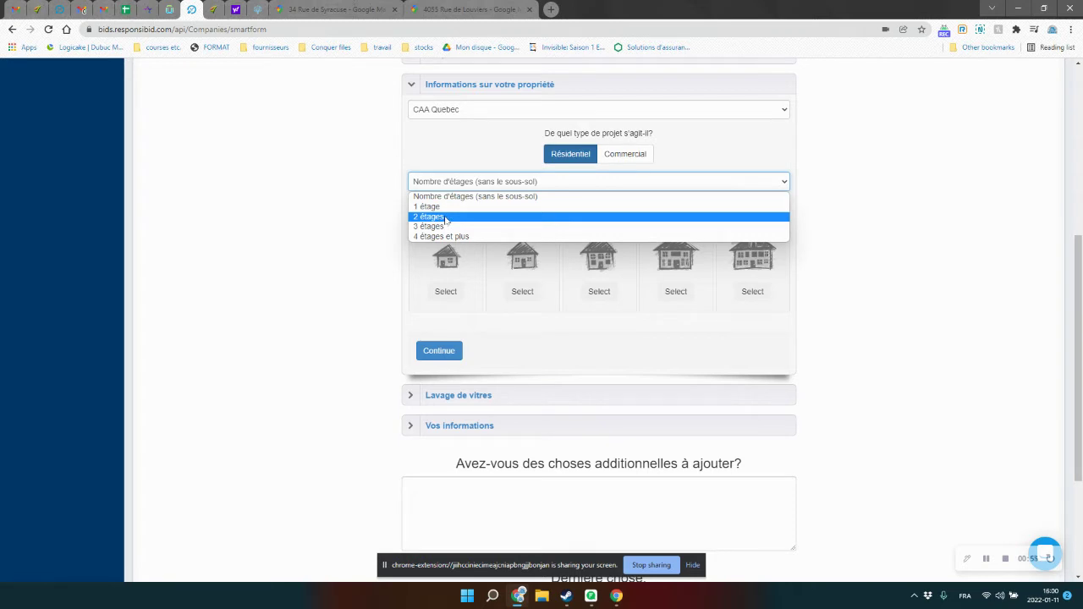
pyautogui.click(445, 218)
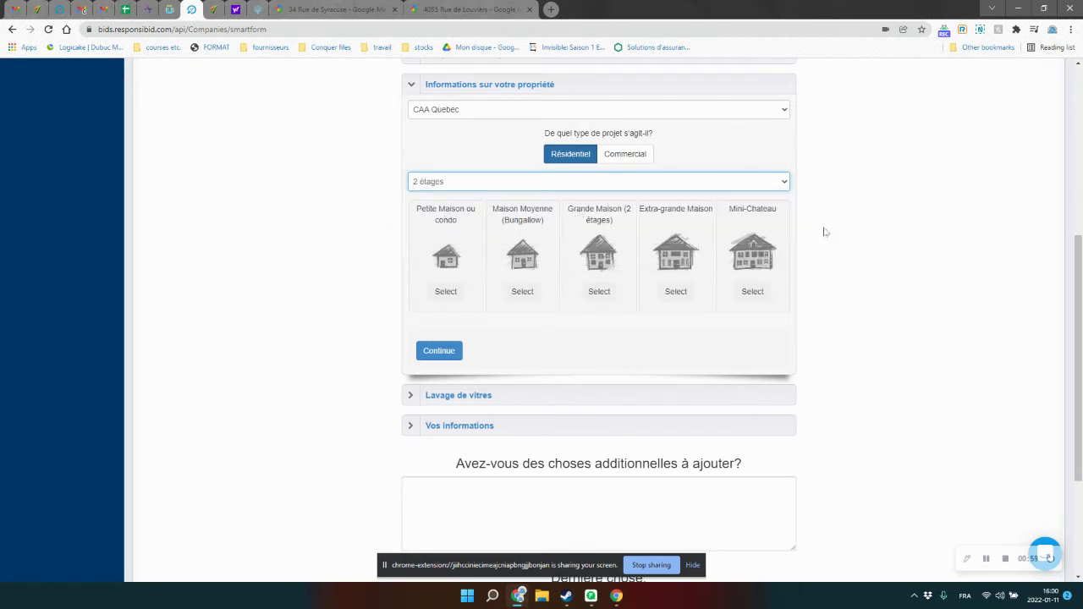
pyautogui.click(601, 281)
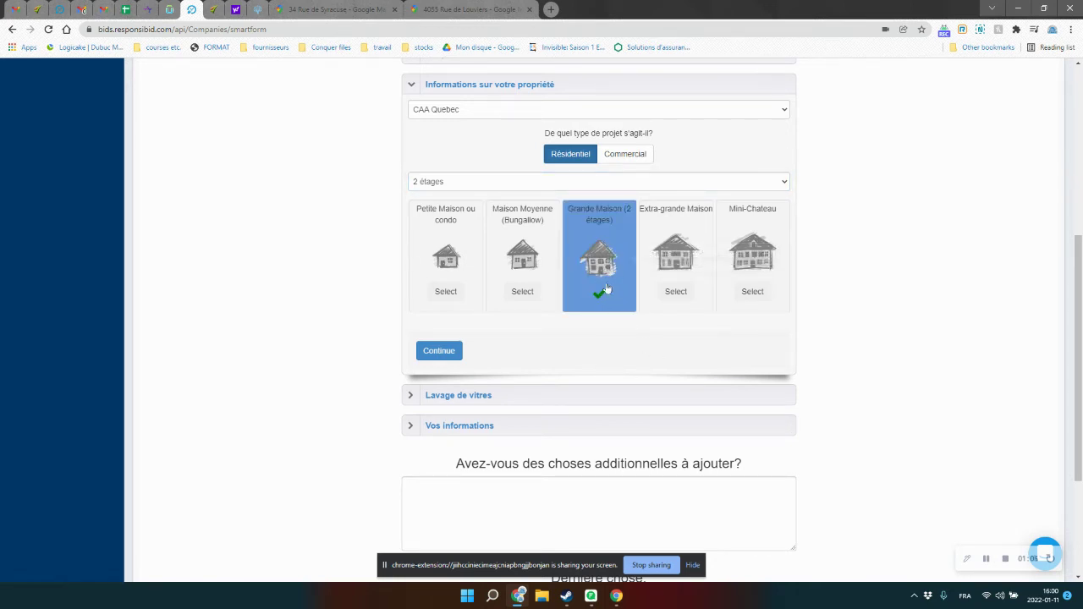
pyautogui.moveTo(609, 254)
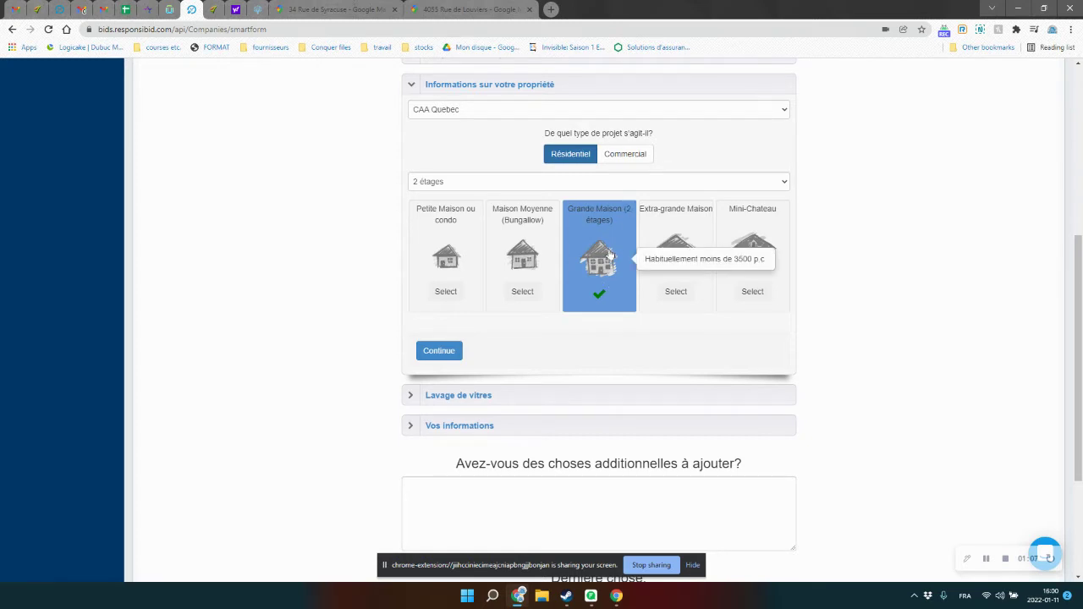
pyautogui.moveTo(669, 249)
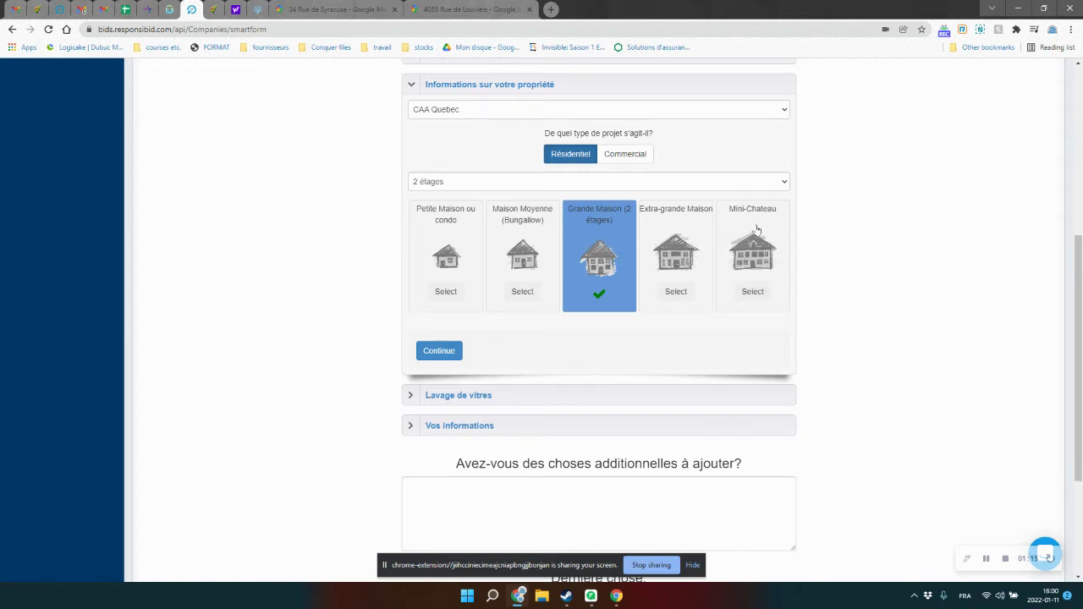
pyautogui.moveTo(753, 264)
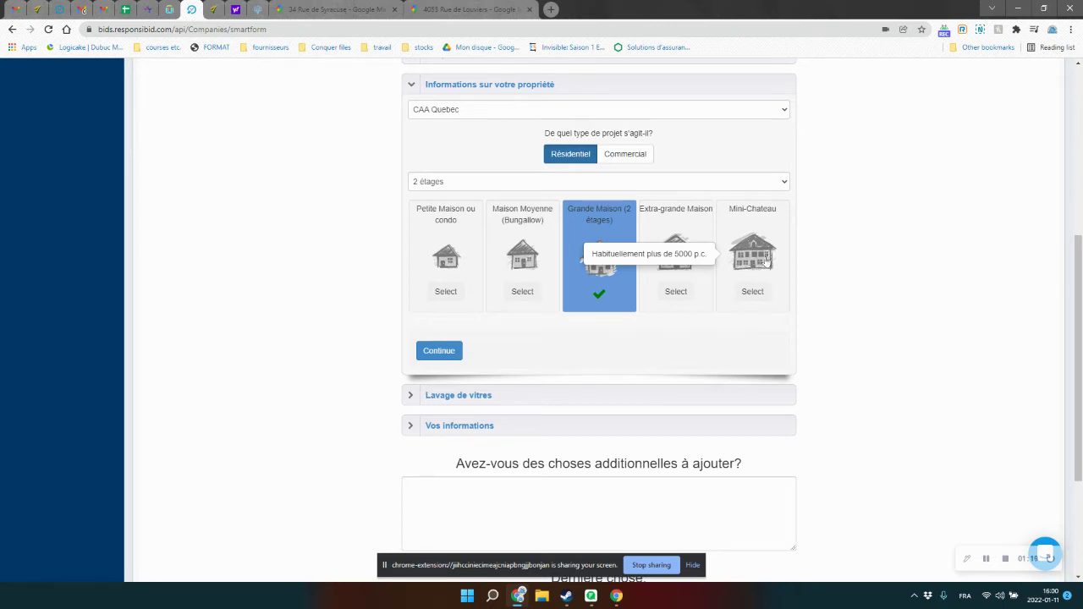
pyautogui.click(445, 353)
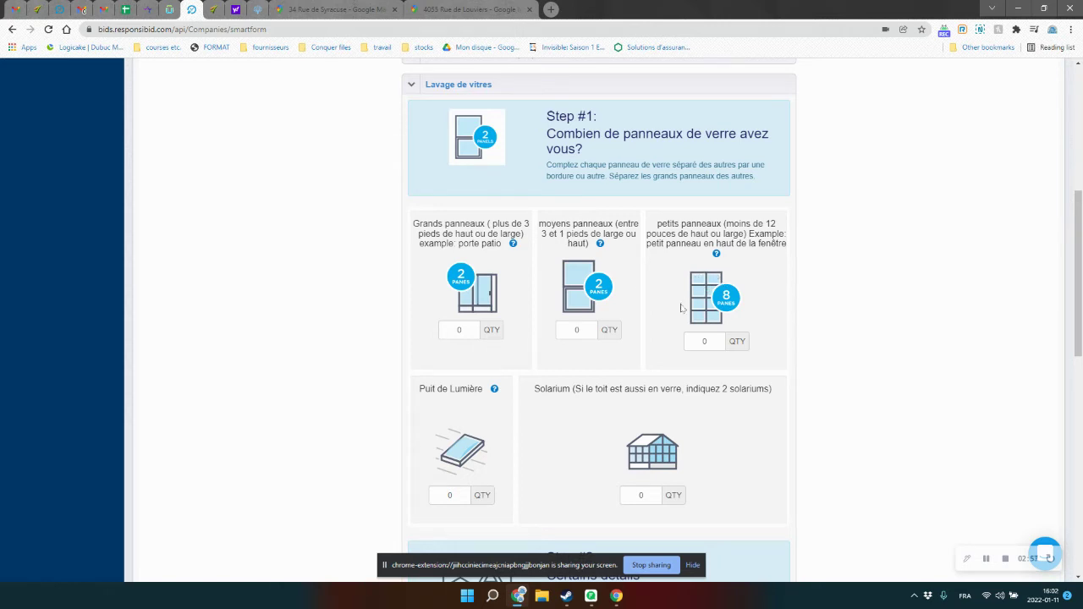
# Switch to the first Google Maps Street View page and examine the window panes of the red brick house.
pyautogui.click(325, 11)
pyautogui.scroll(-3, 496, 363)
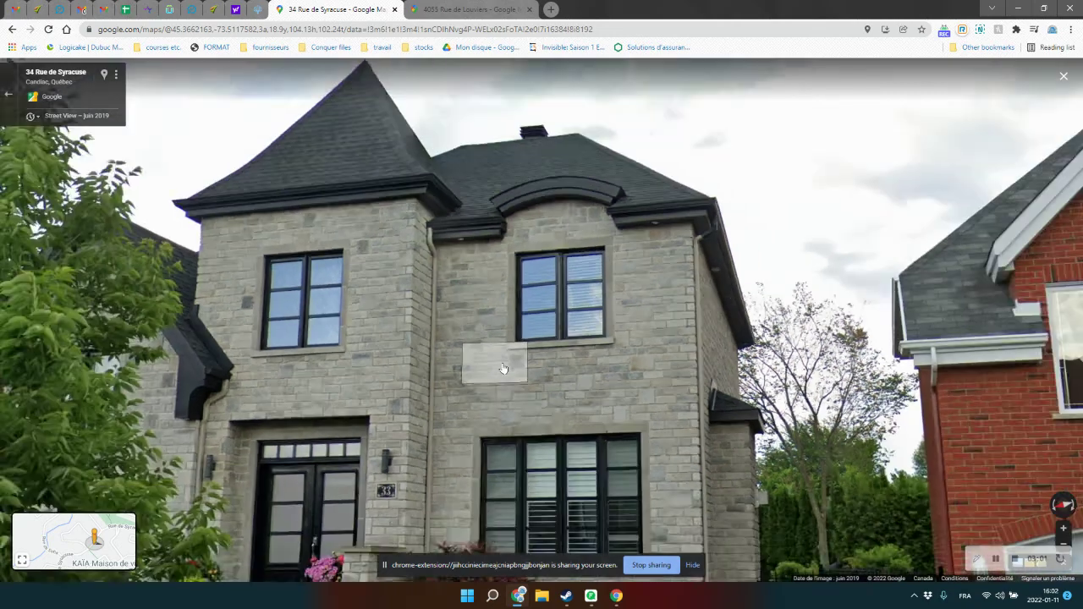
pyautogui.scroll(3, 550, 421)
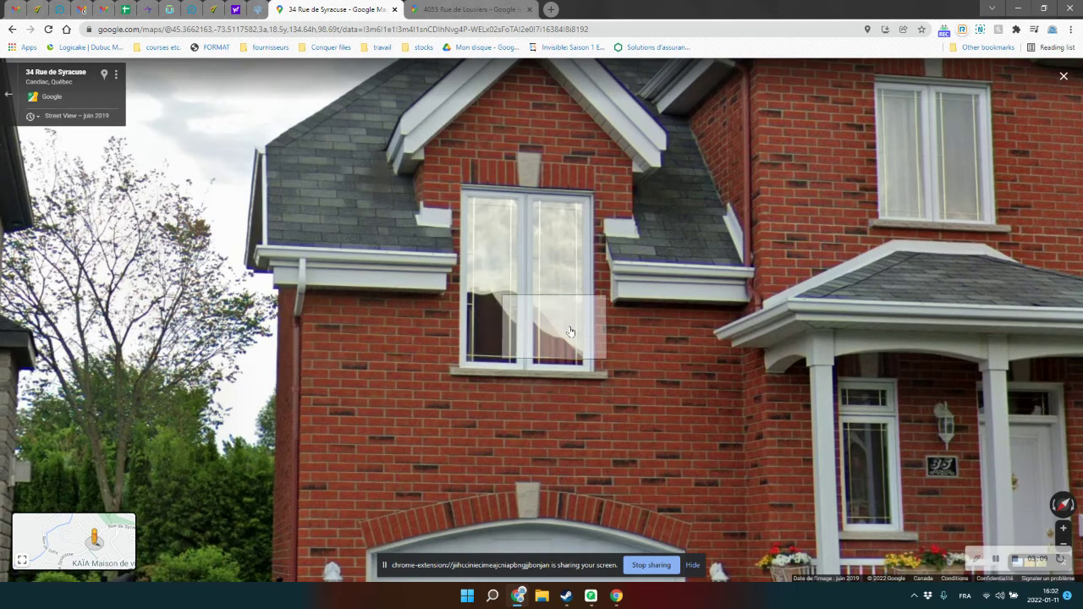
pyautogui.click(740, 374)
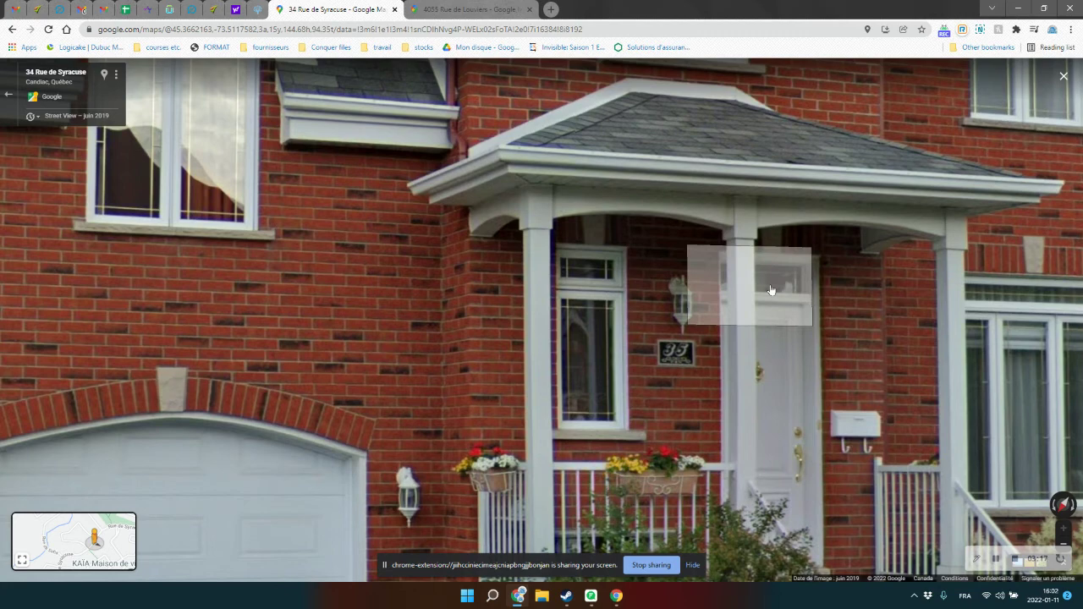
pyautogui.moveTo(795, 323); pyautogui.dragTo(643, 347)
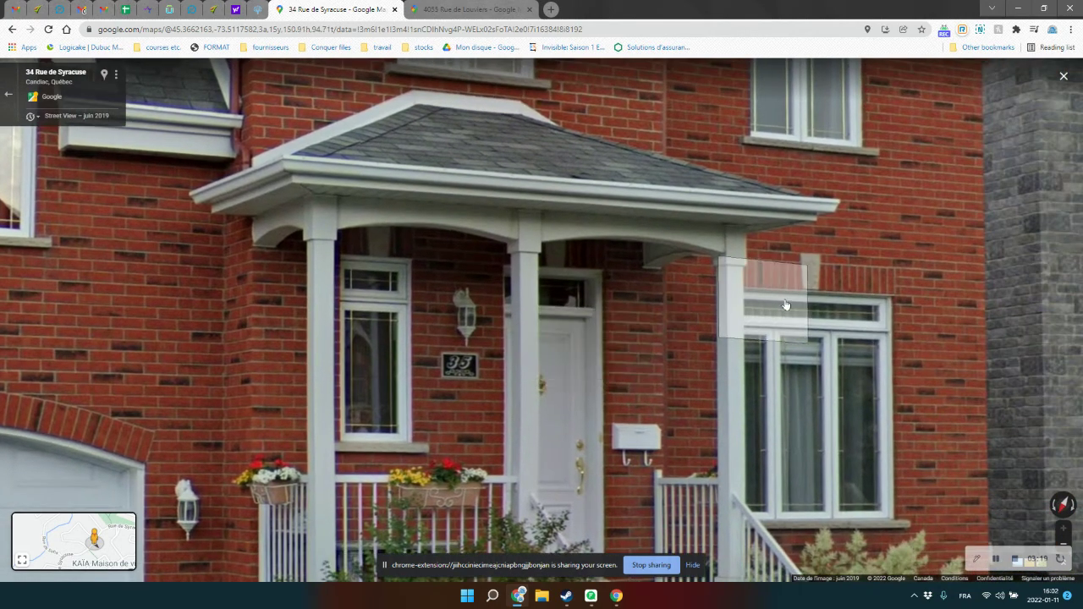
pyautogui.moveTo(908, 317); pyautogui.dragTo(808, 305)
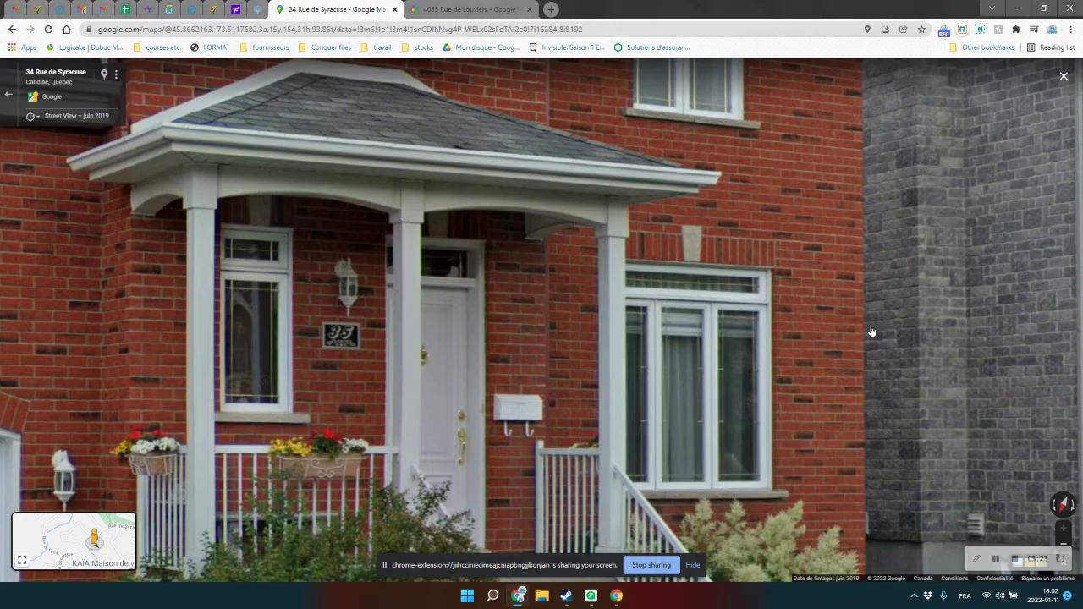
pyautogui.moveTo(871, 331); pyautogui.dragTo(881, 453)
pyautogui.scroll(-2, 842, 367)
pyautogui.scroll(-2, 679, 402)
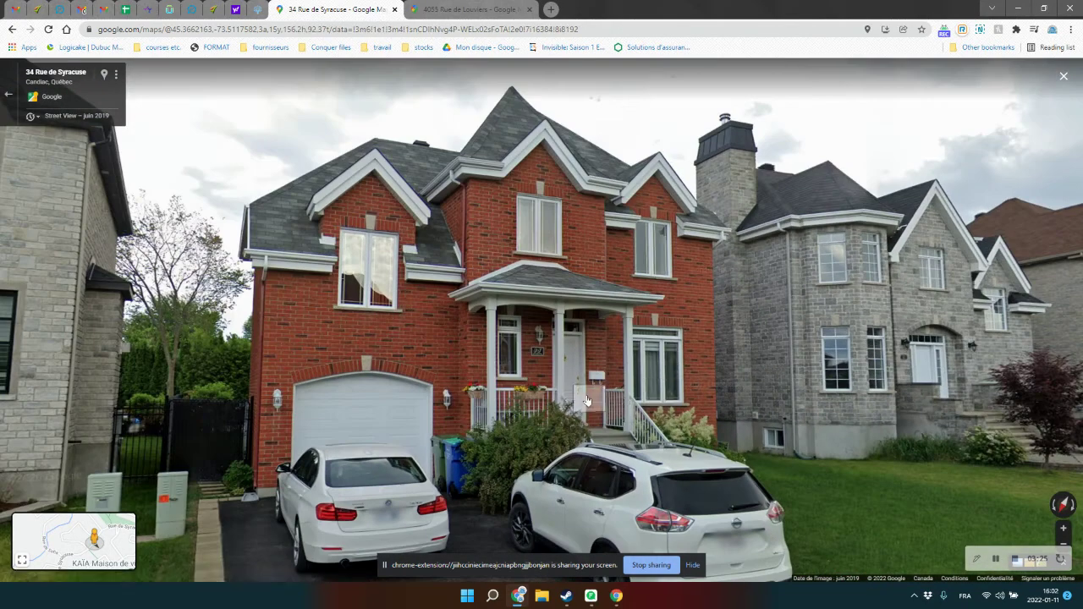
# Examine the divided window panes and glazed entrance door of the grey stone house beside the red brick one.
pyautogui.click(454, 385)
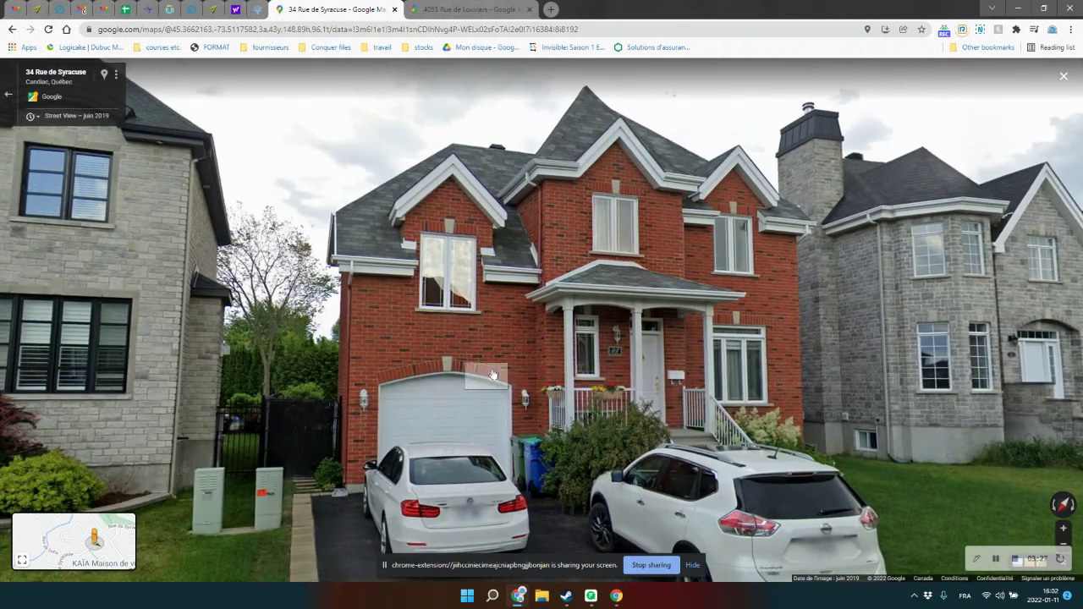
pyautogui.moveTo(414, 365); pyautogui.dragTo(785, 364)
pyautogui.scroll(5, 485, 370)
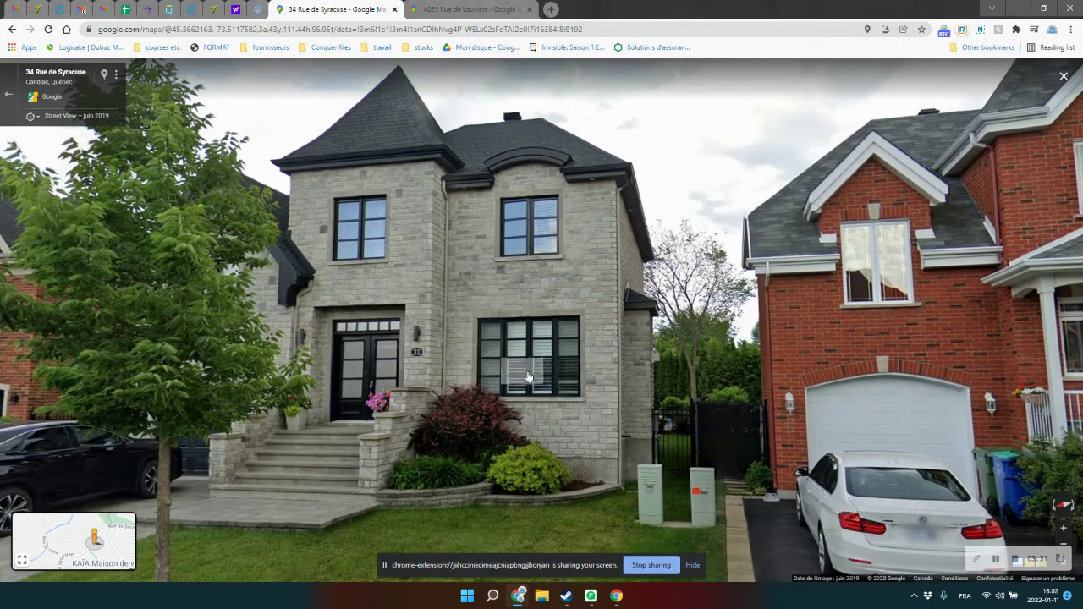
pyautogui.scroll(-5, 605, 364)
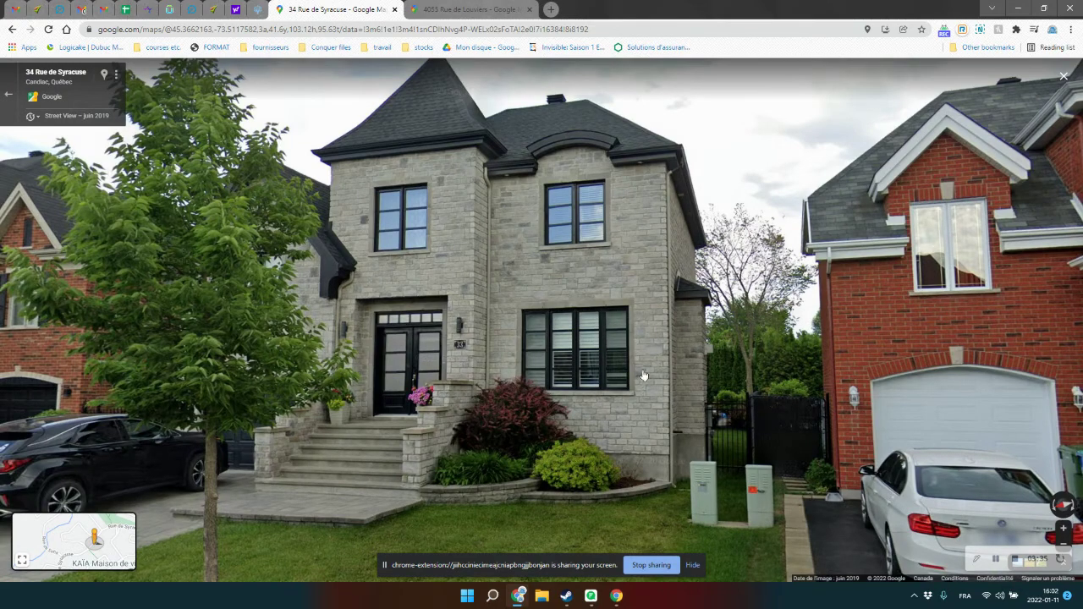
pyautogui.scroll(1, 597, 229)
pyautogui.scroll(3, 596, 229)
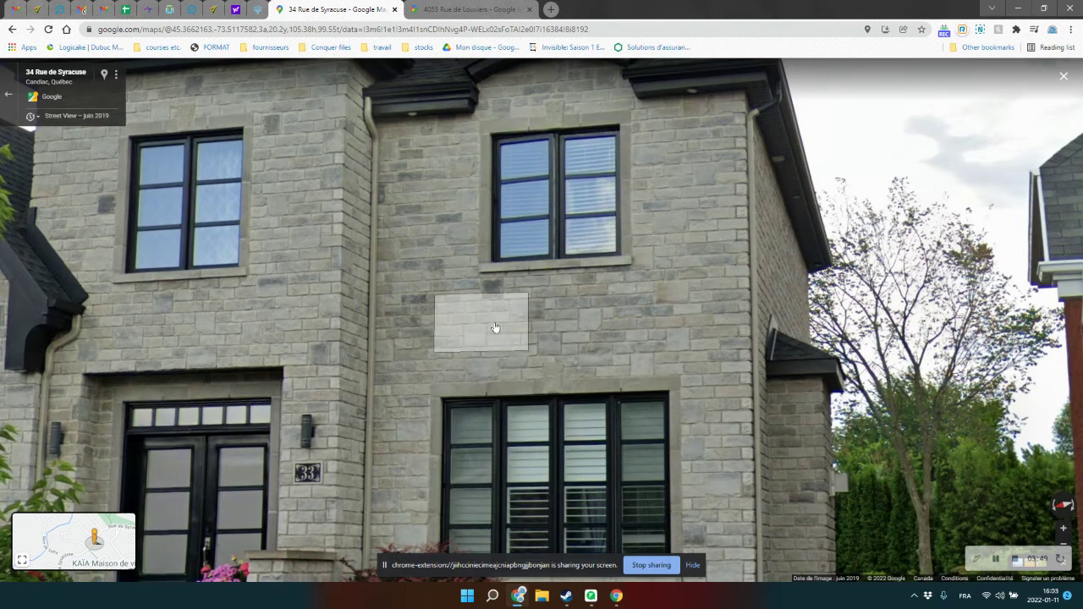
pyautogui.click(495, 326)
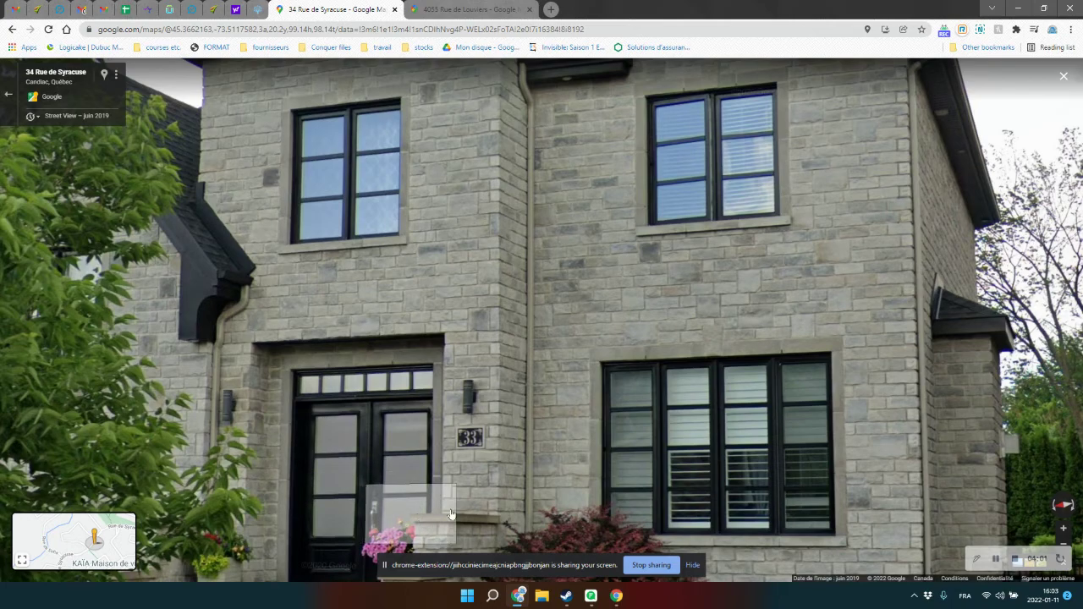
pyautogui.scroll(-3, 416, 448)
pyautogui.moveTo(495, 453); pyautogui.dragTo(372, 445)
# Switch to the second Street View page and examine the windows on the front of the white stone house.
pyautogui.click(458, 11)
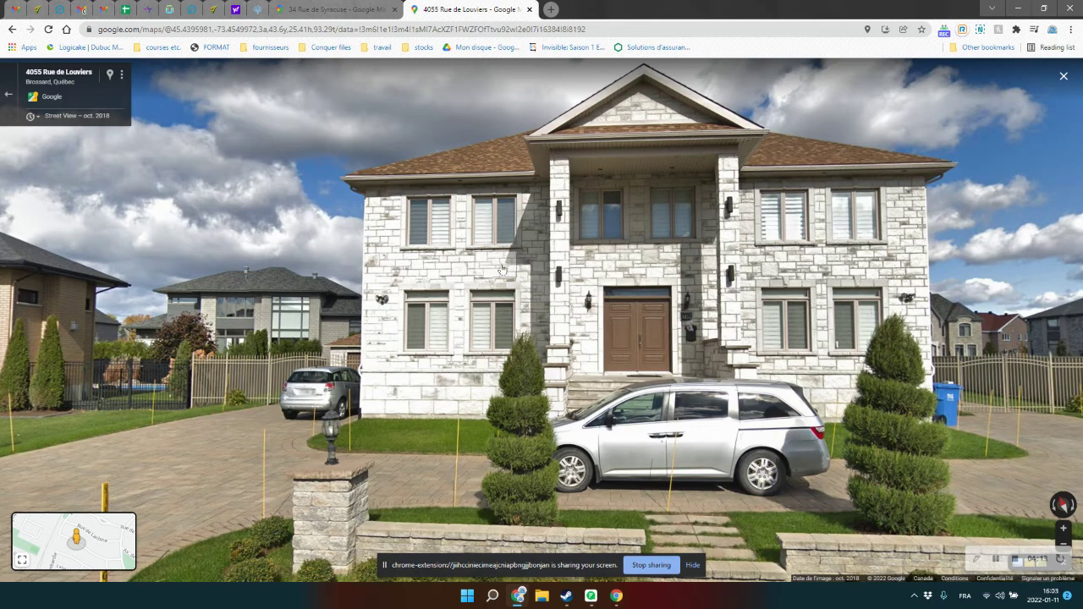
pyautogui.scroll(2, 499, 269)
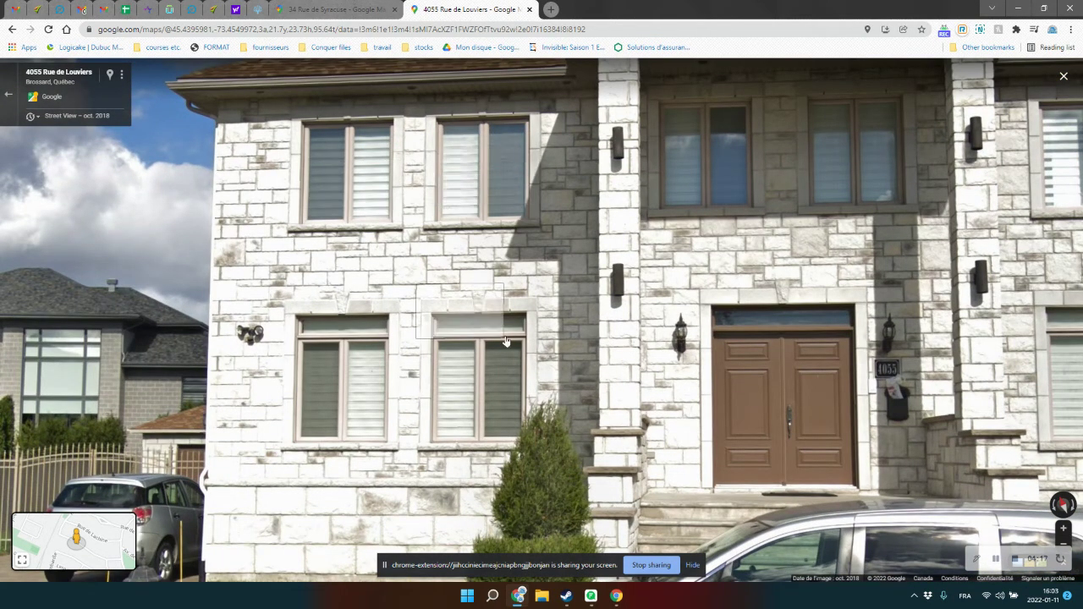
pyautogui.moveTo(931, 241); pyautogui.dragTo(741, 259)
pyautogui.scroll(-2, 741, 259)
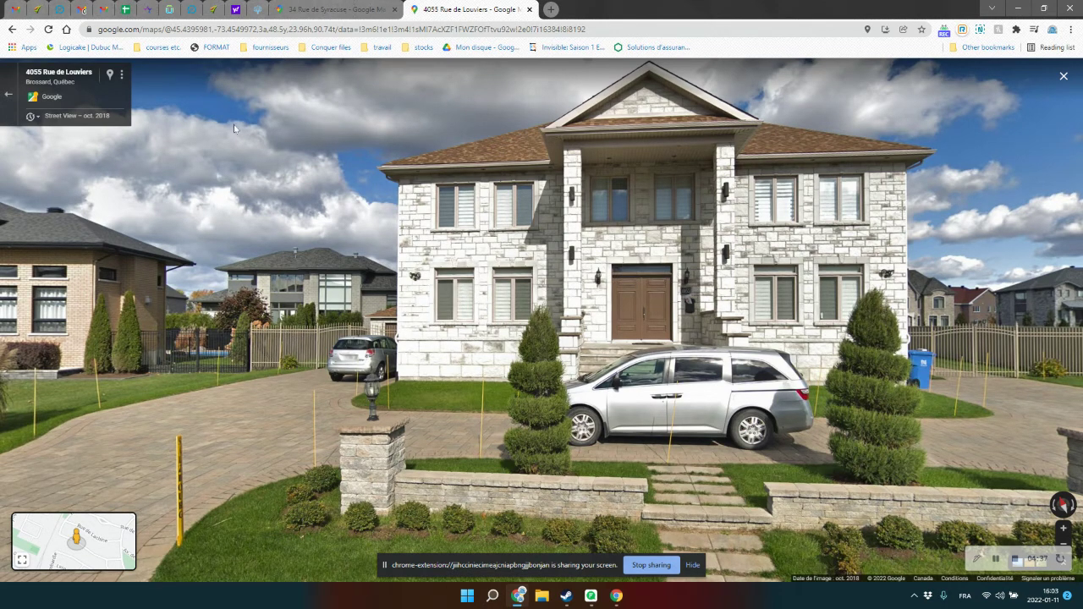
# Examine the tall windows of the neighbouring beige brick house and of the grey house behind the fence.
pyautogui.press('Left')
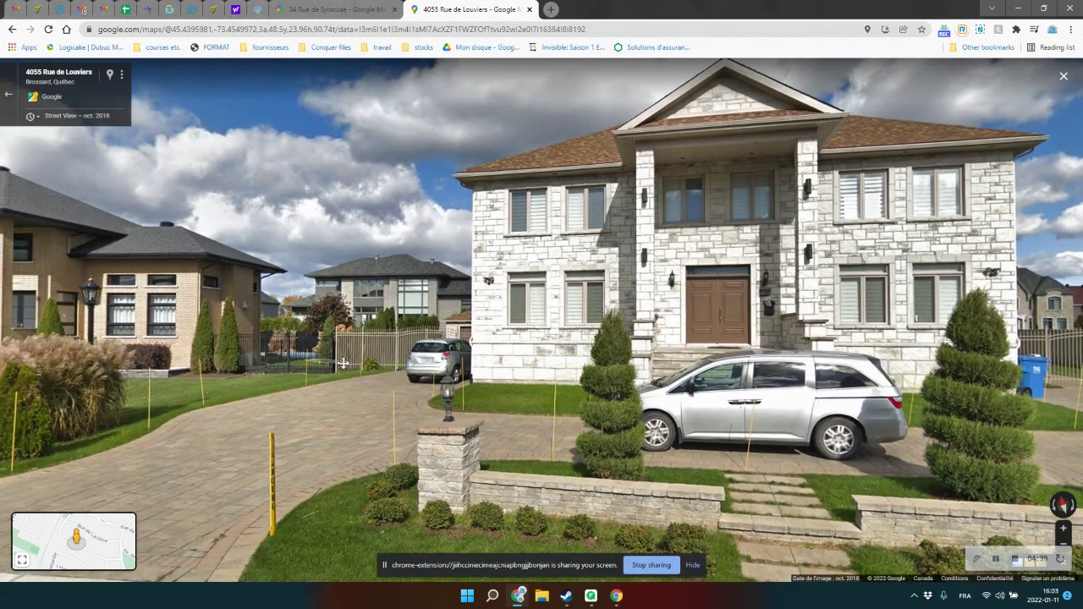
pyautogui.click(395, 357)
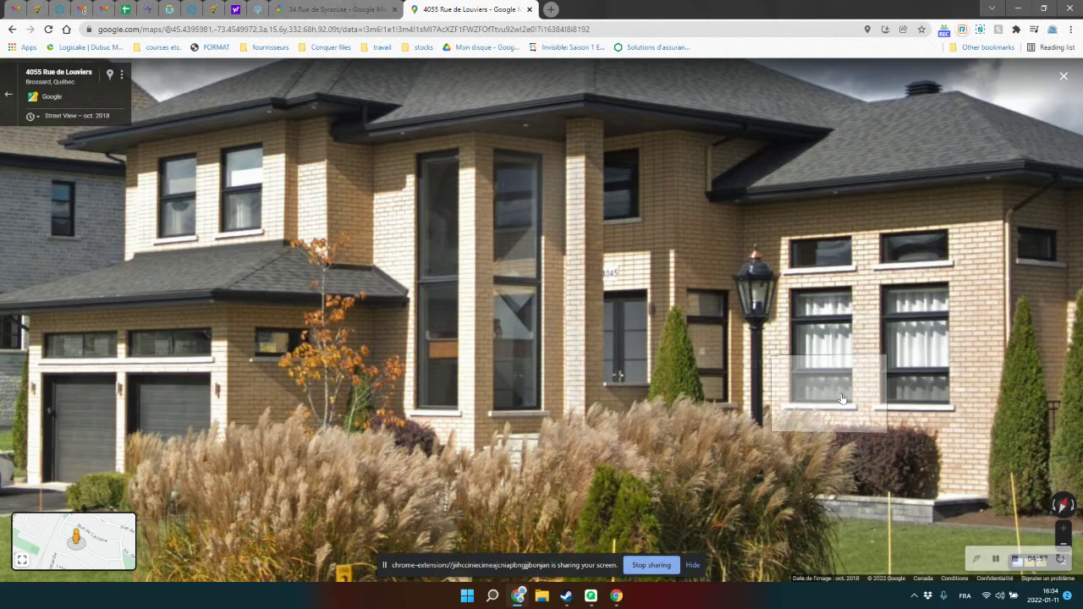
pyautogui.moveTo(812, 436); pyautogui.dragTo(254, 407)
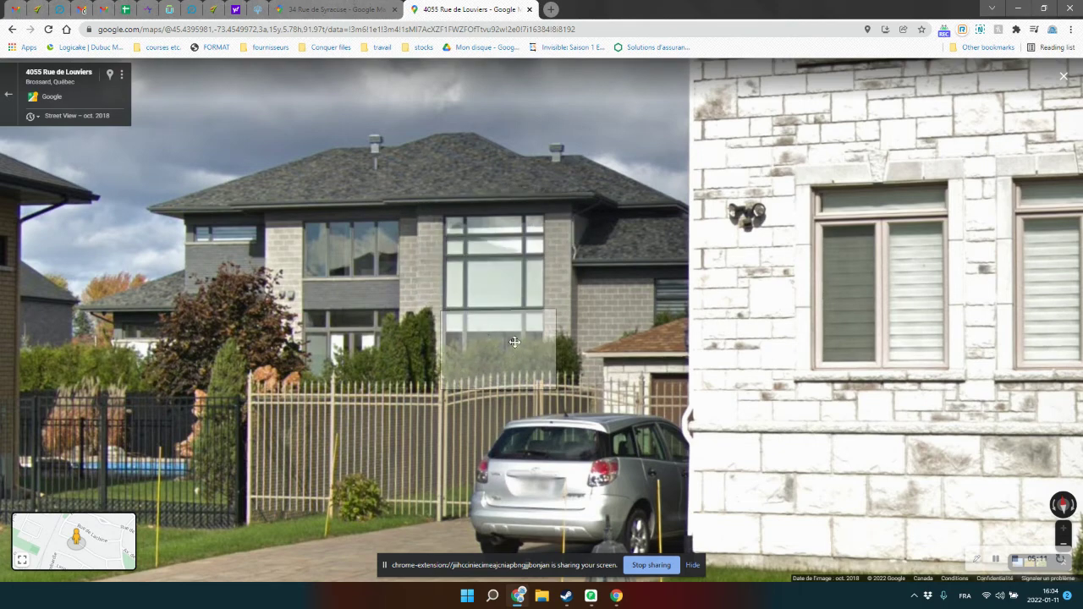
pyautogui.moveTo(516, 355); pyautogui.dragTo(516, 325)
pyautogui.scroll(-3, 516, 325)
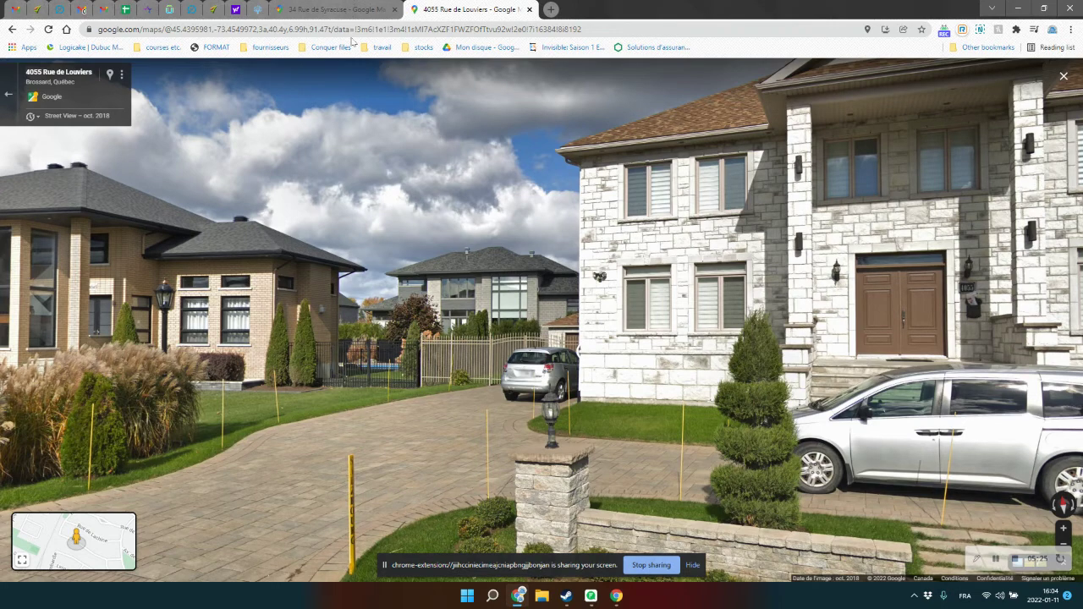
# Return to the ResponsiBid form and answer Yes for post-renovation cleaning, Yes for spider spraying and No for windows uncleaned over 2 years.
pyautogui.click(192, 10)
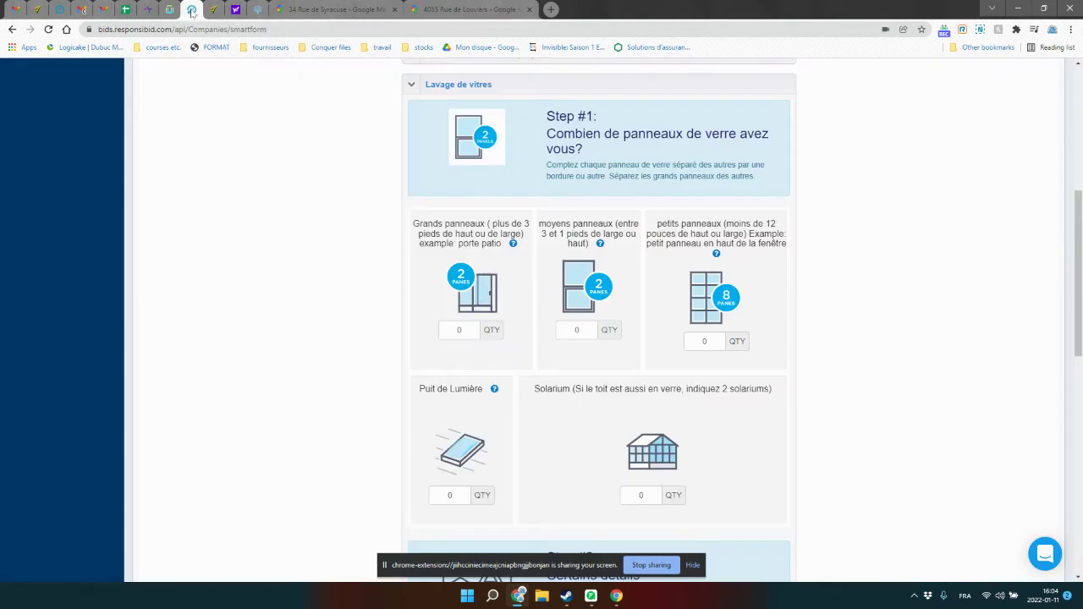
pyautogui.scroll(-4, 693, 367)
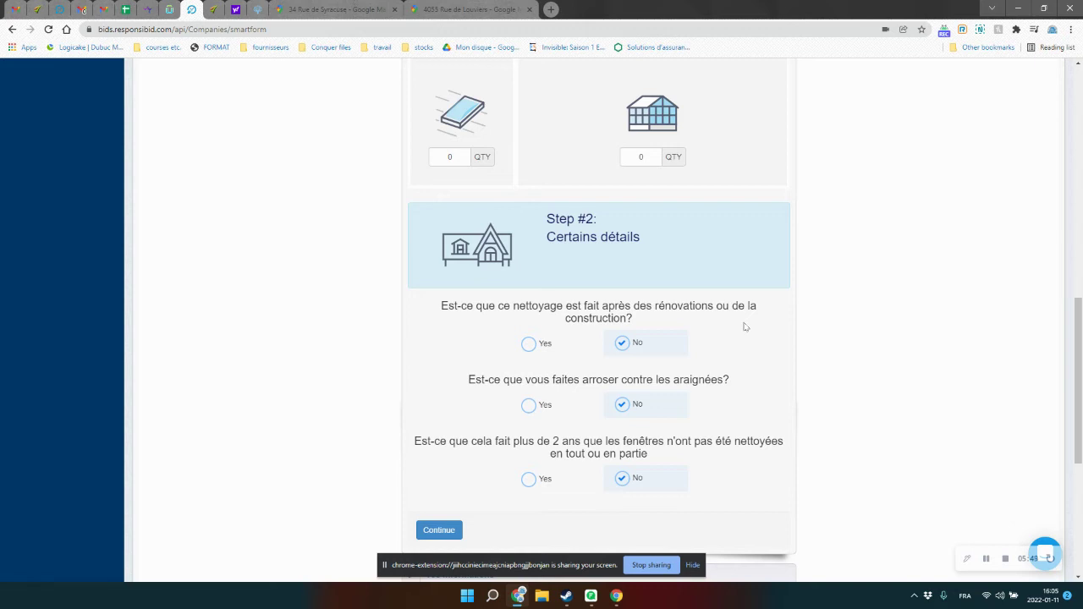
pyautogui.click(530, 346)
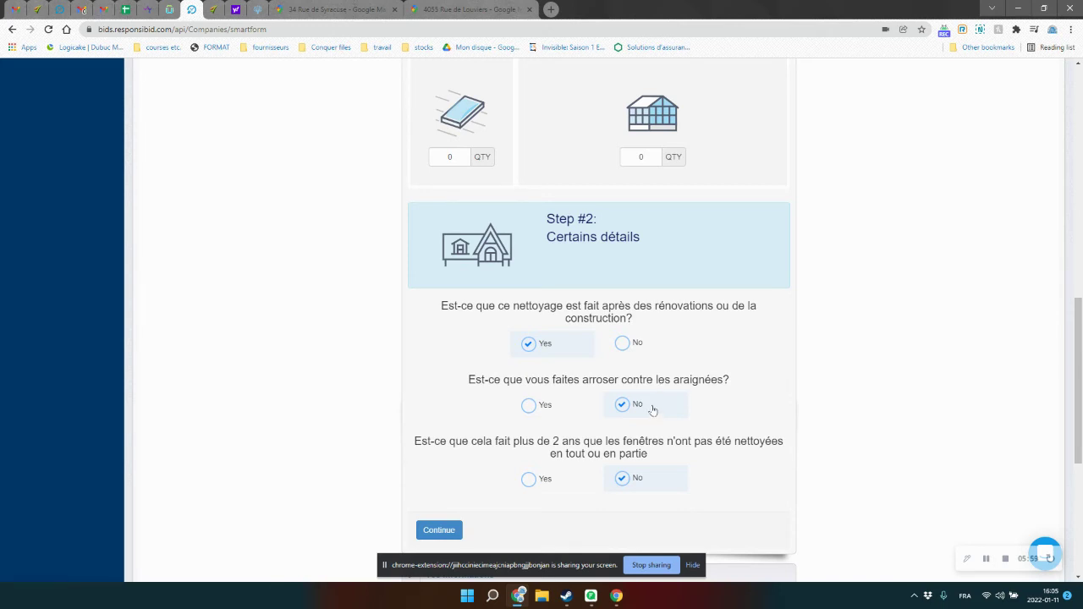
pyautogui.click(533, 406)
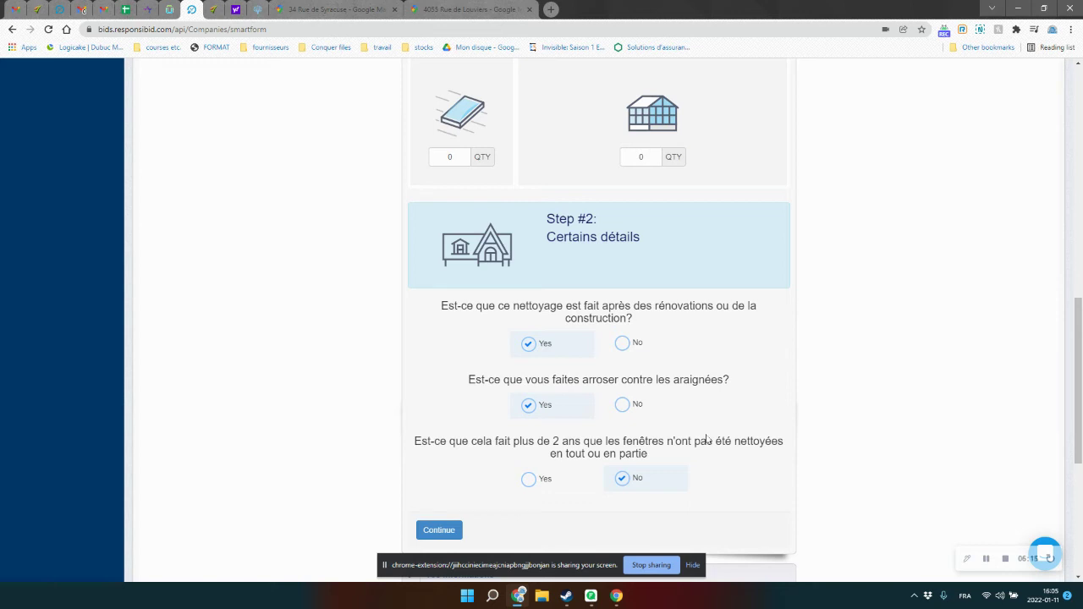
pyautogui.click(540, 480)
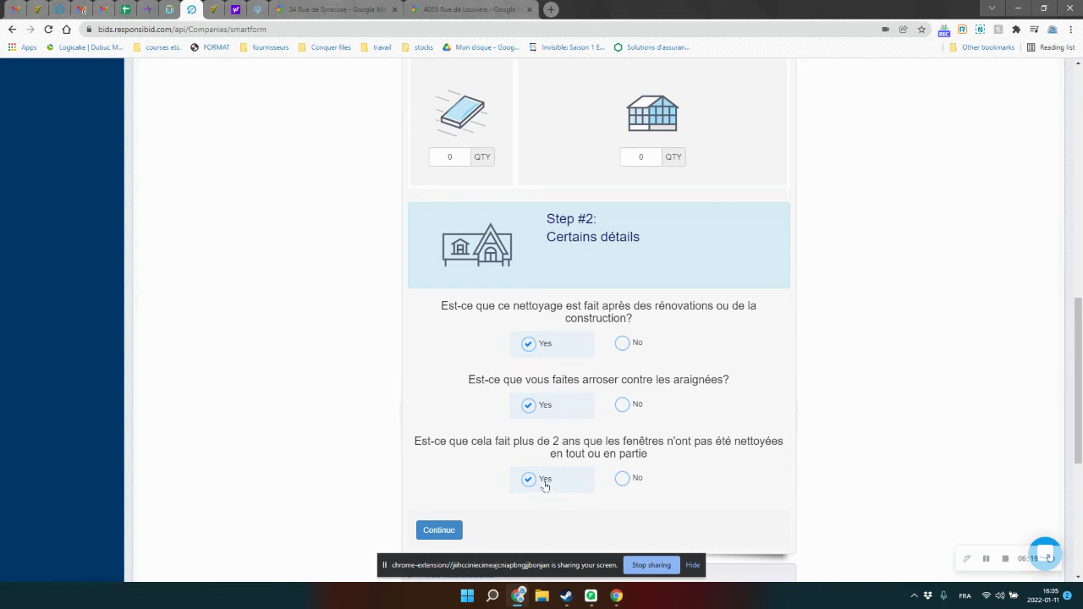
pyautogui.click(619, 479)
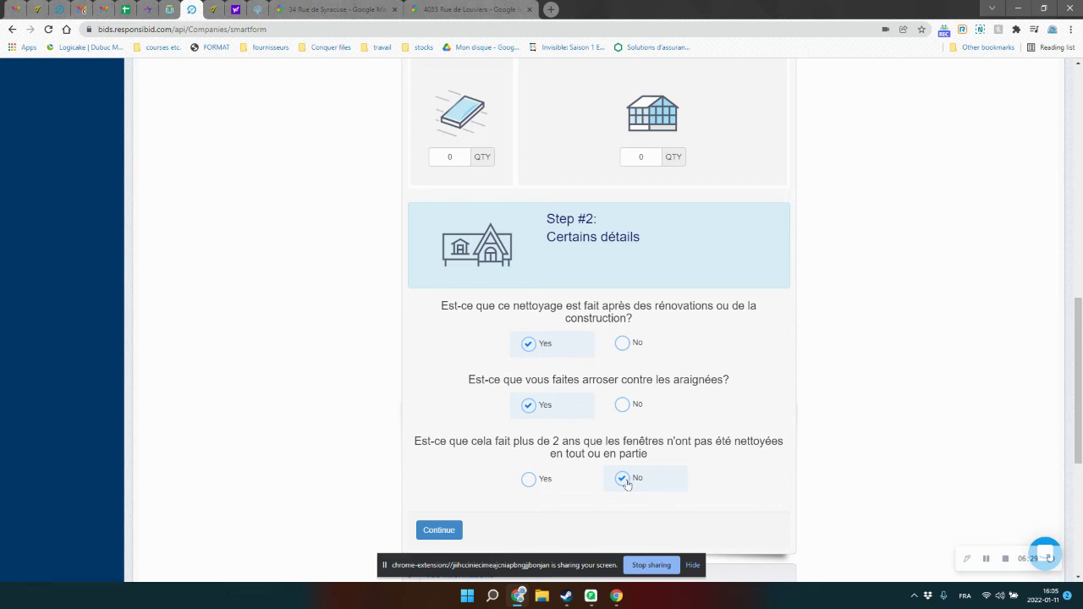
# Expand the Vos informations section with the customer contact fields and place the cursor in the additional comments box below it.
pyautogui.click(462, 529)
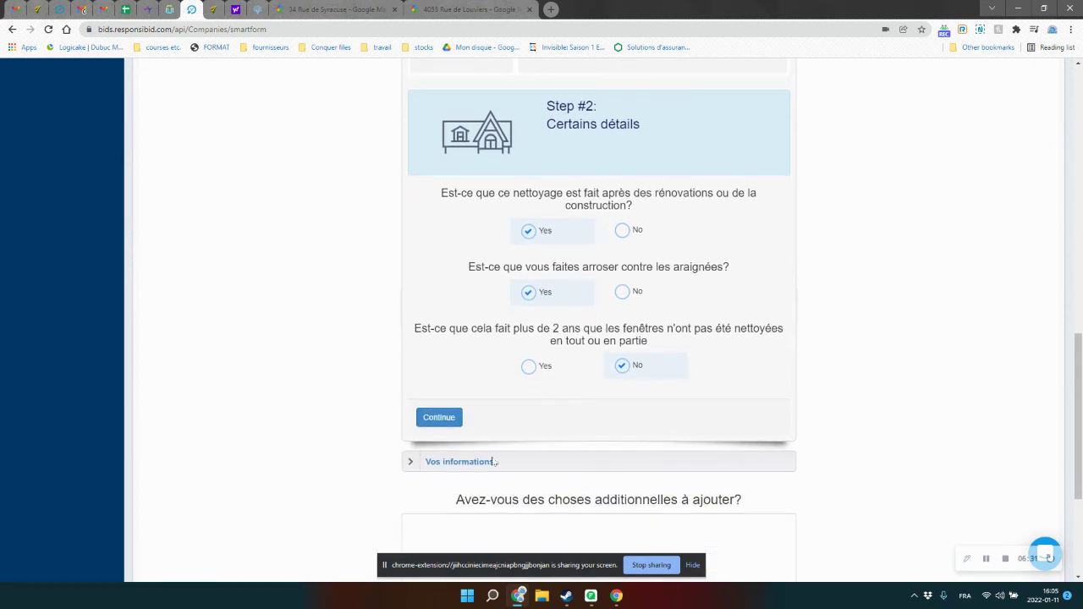
pyautogui.click(442, 464)
pyautogui.scroll(-4, 496, 460)
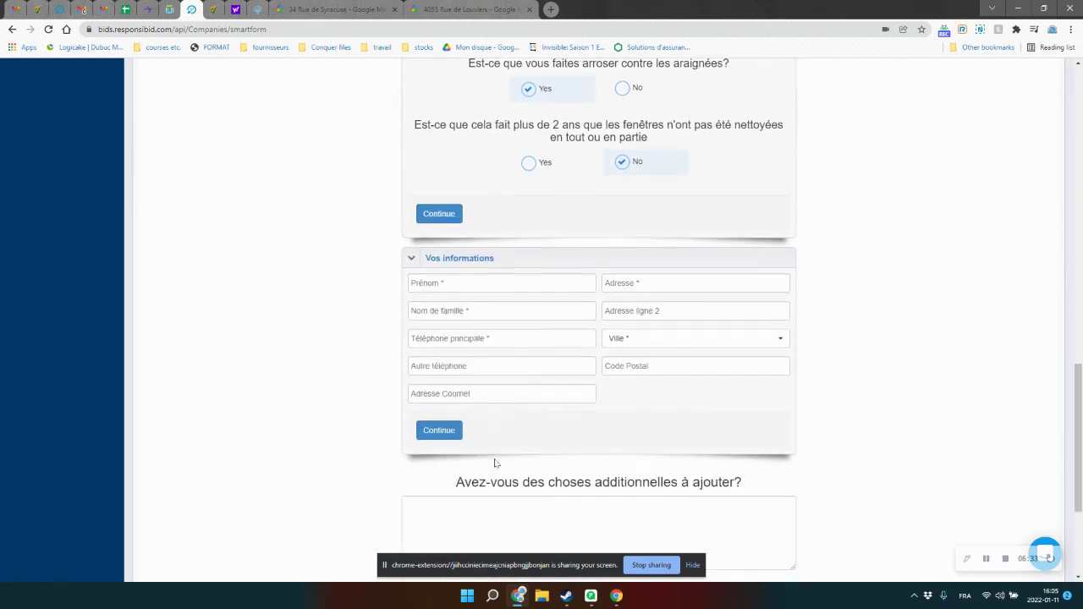
pyautogui.scroll(-3, 520, 380)
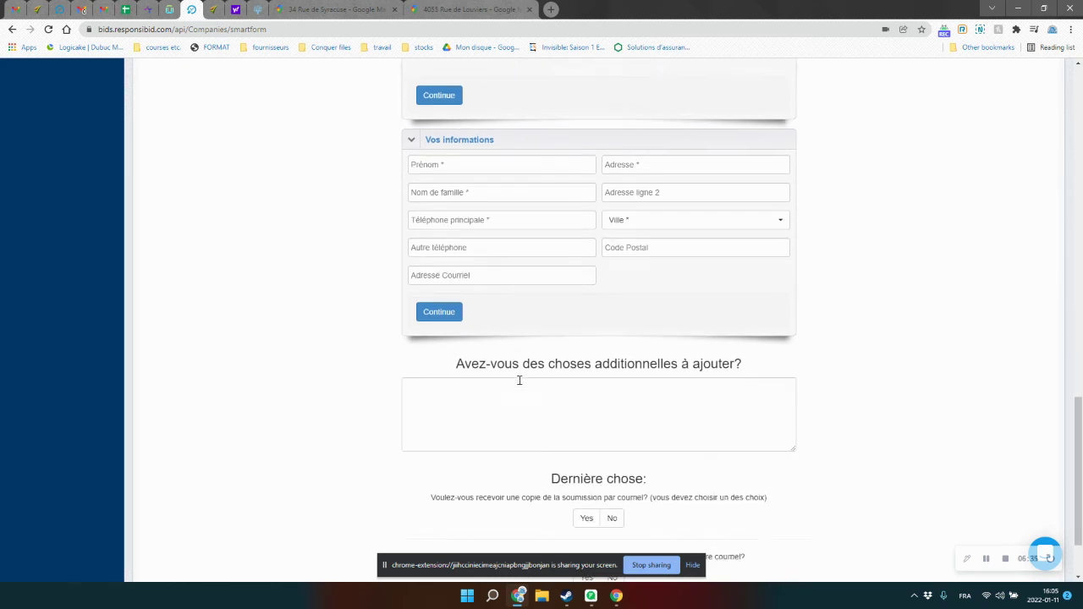
pyautogui.click(550, 339)
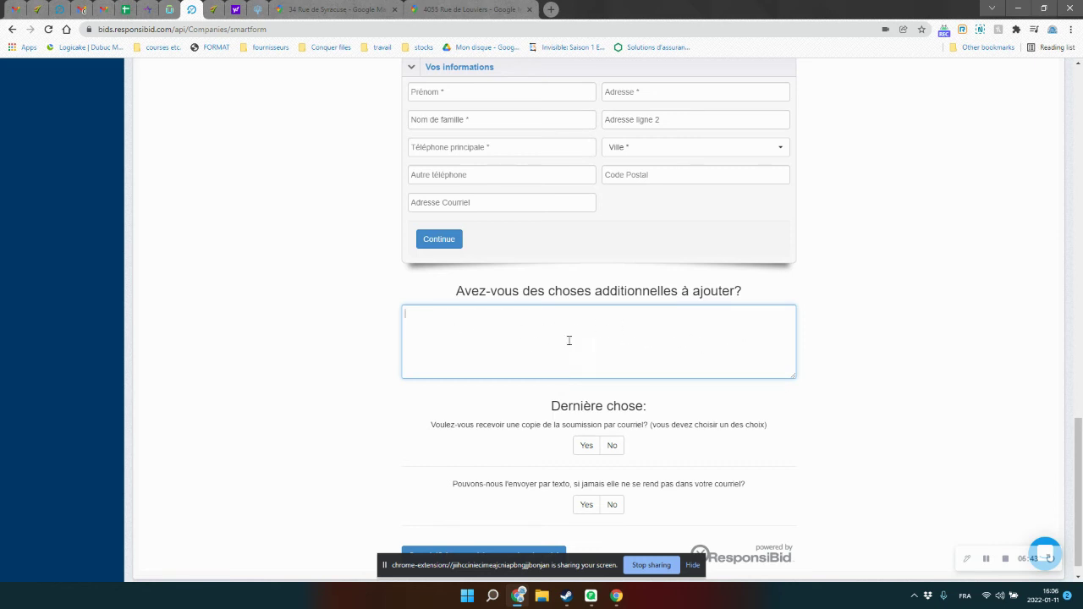
# Answer Yes to receiving a copy of the quote by email and Yes to sending it by text as a fallback.
pyautogui.click(586, 445)
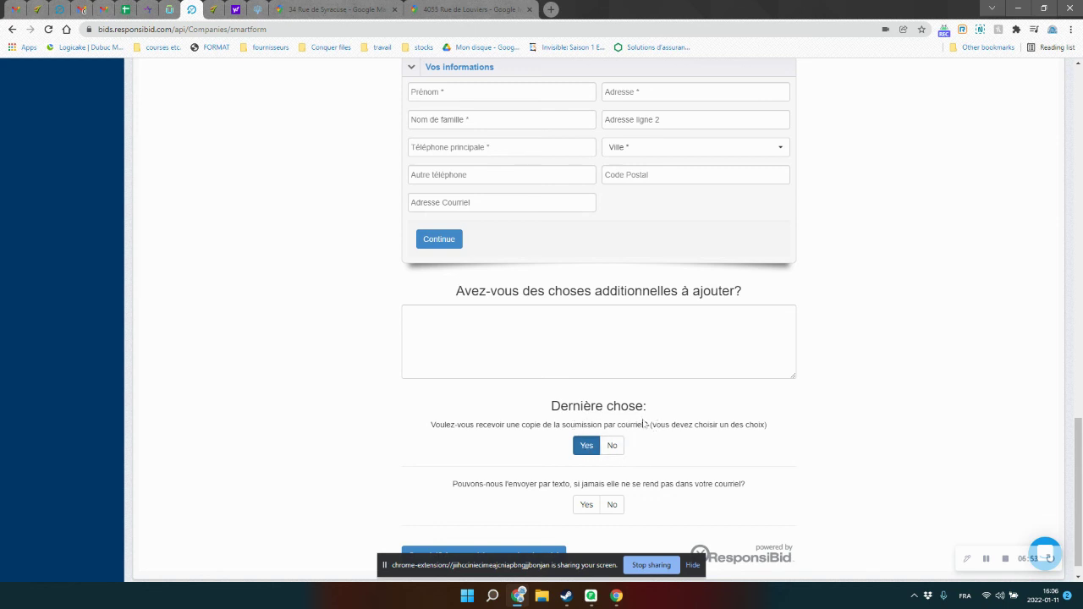
pyautogui.click(586, 507)
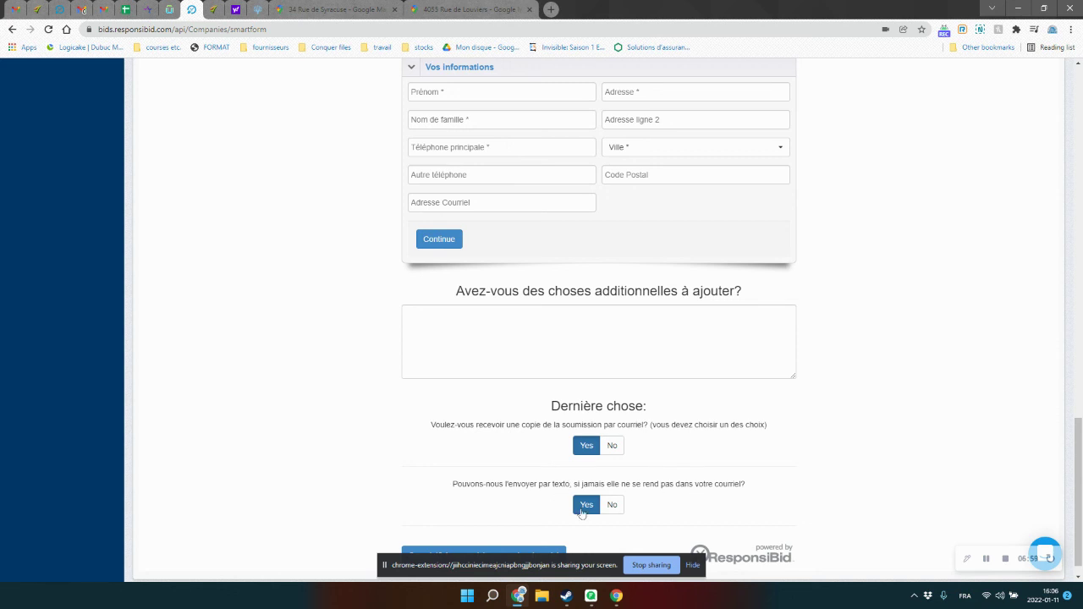
pyautogui.scroll(-1, 753, 486)
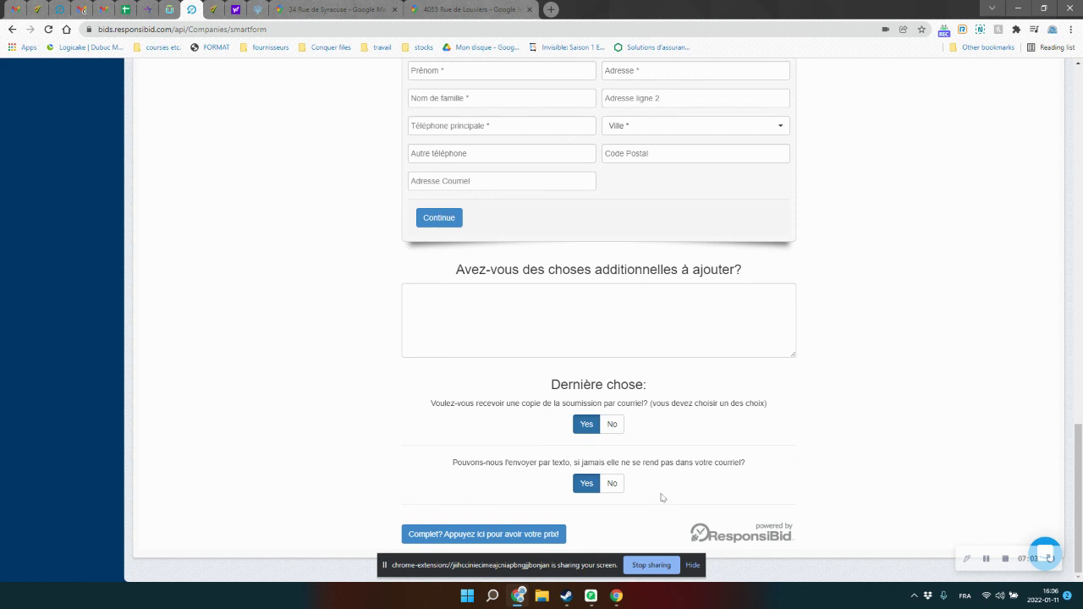
pyautogui.click(476, 127)
pyautogui.click(876, 369)
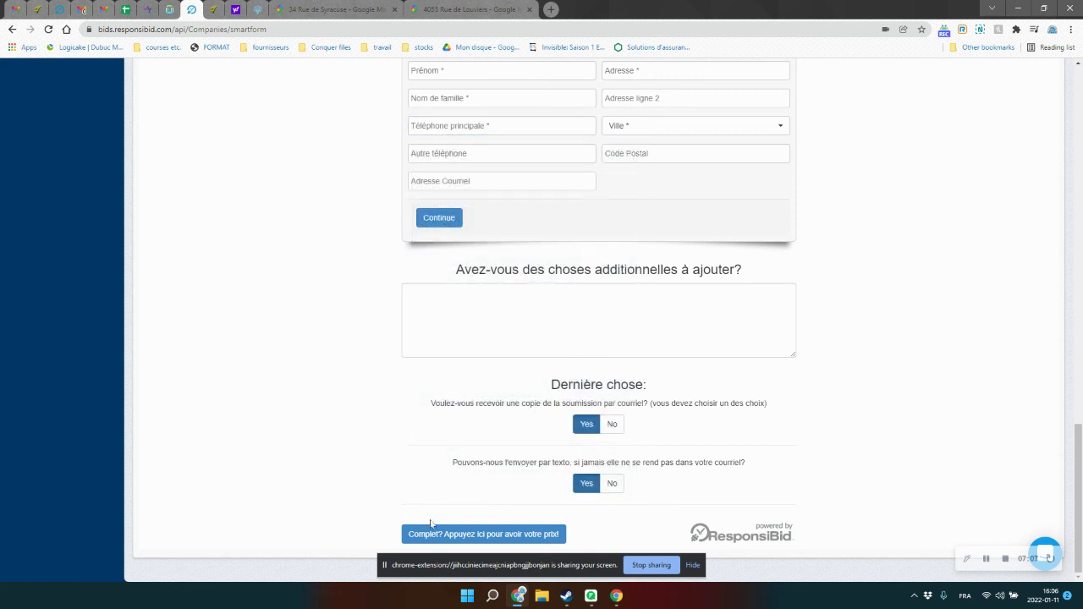